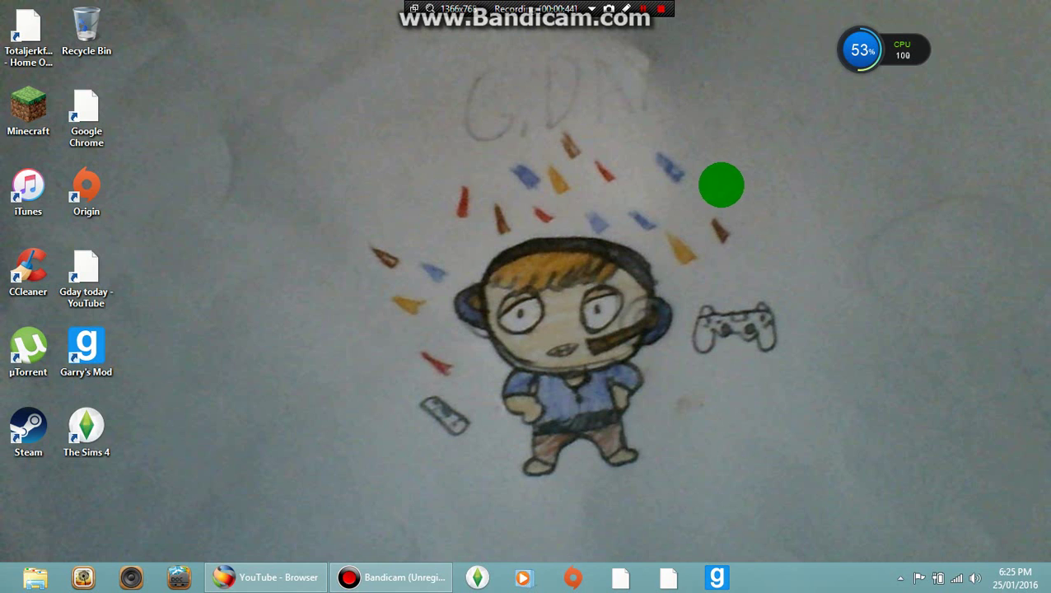
# - Restore and minimize the Bandicam window from the taskbar several times
pyautogui.click(408, 579)
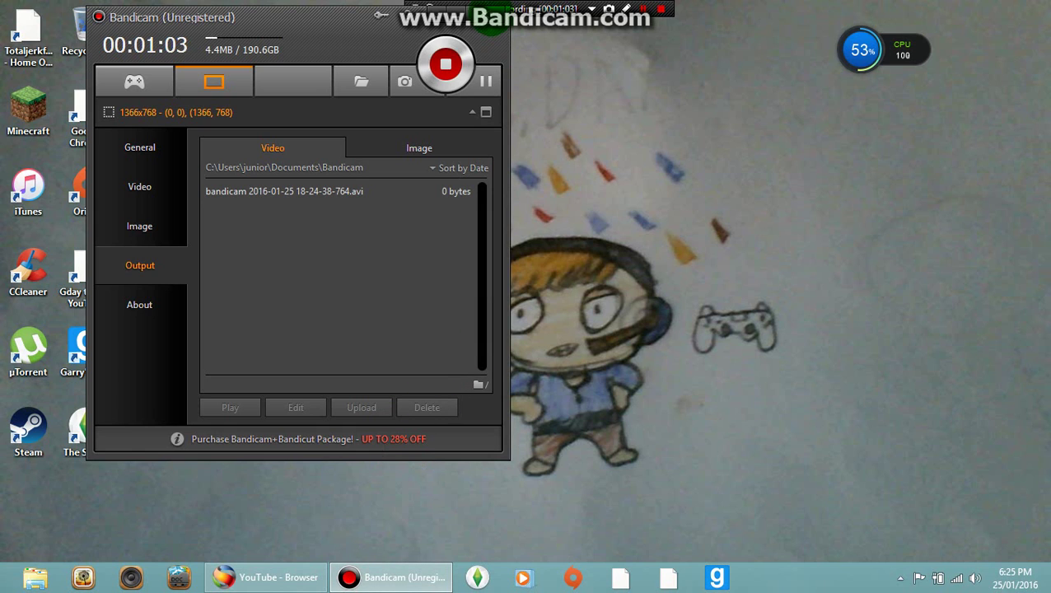
pyautogui.click(458, 16)
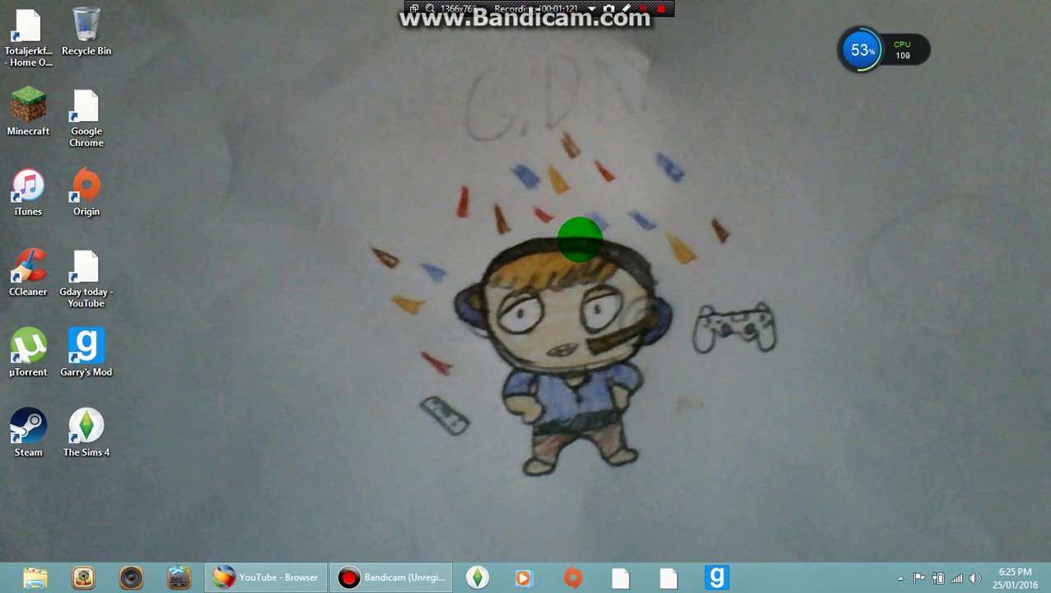
pyautogui.click(400, 578)
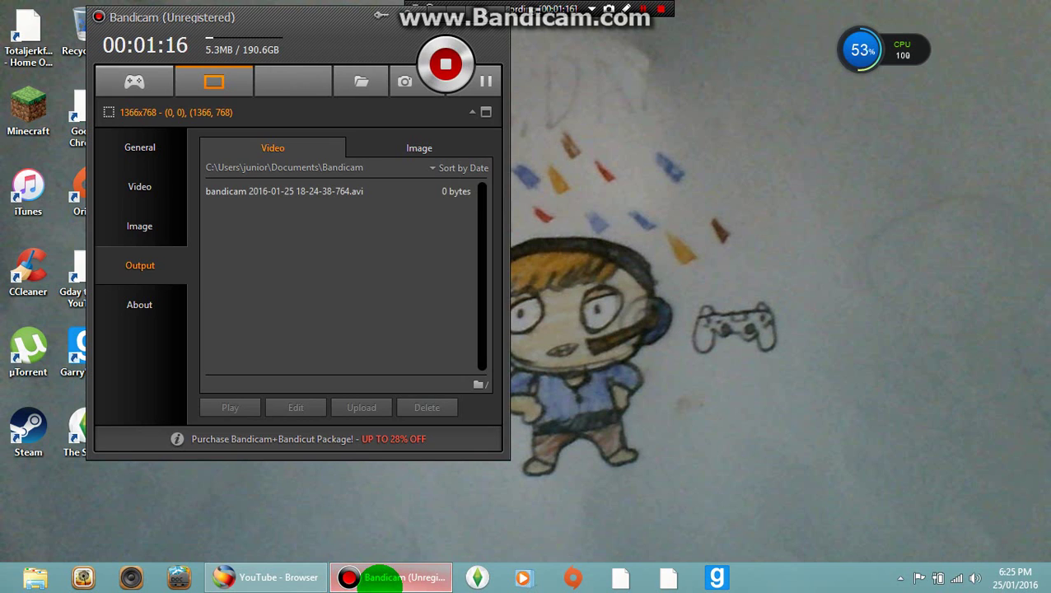
pyautogui.click(385, 577)
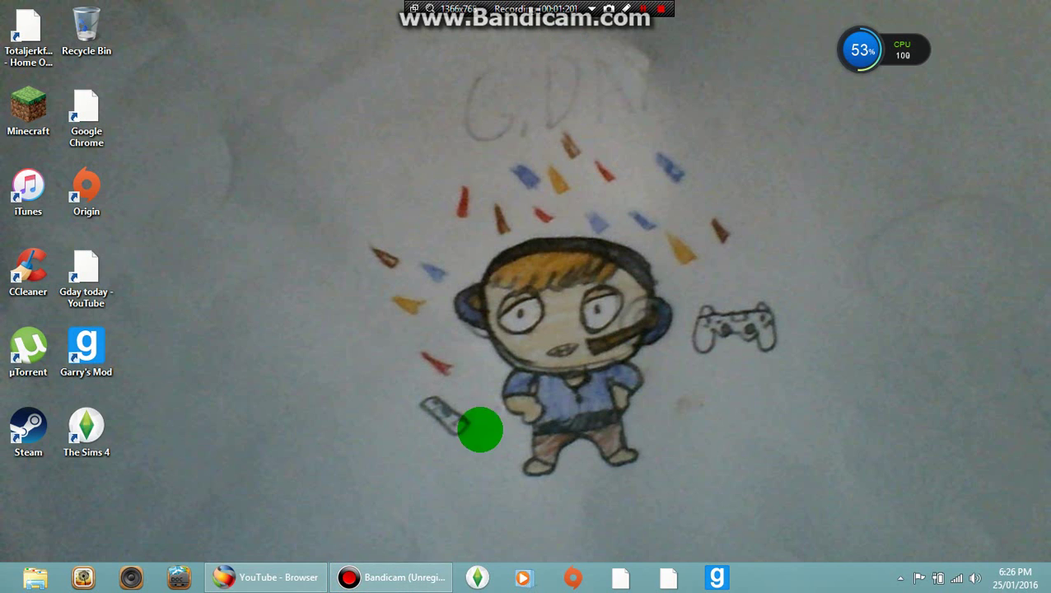
pyautogui.moveTo(401, 581)
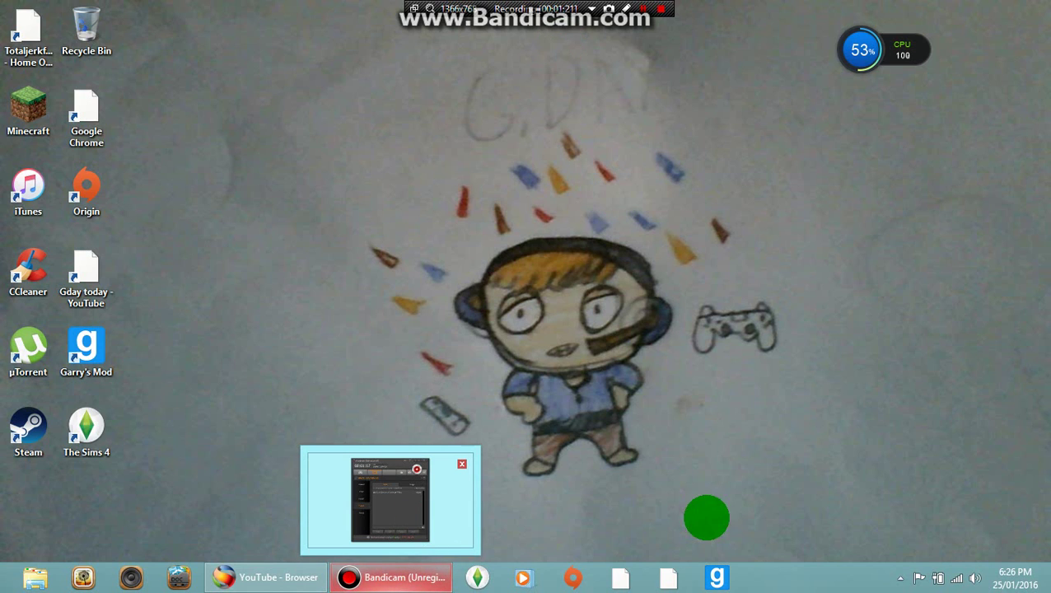
pyautogui.click(403, 577)
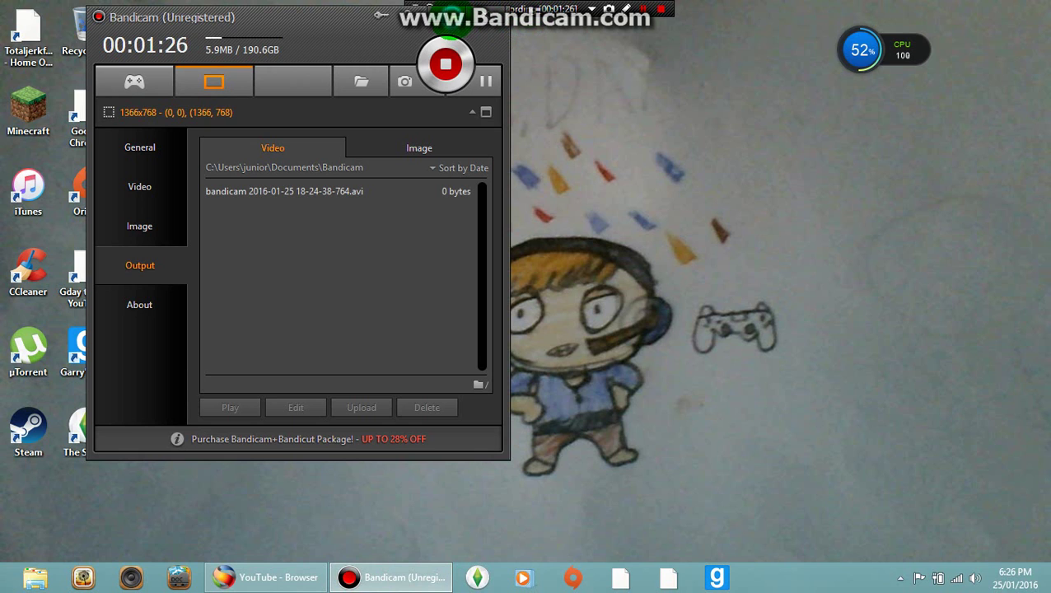
pyautogui.click(428, 17)
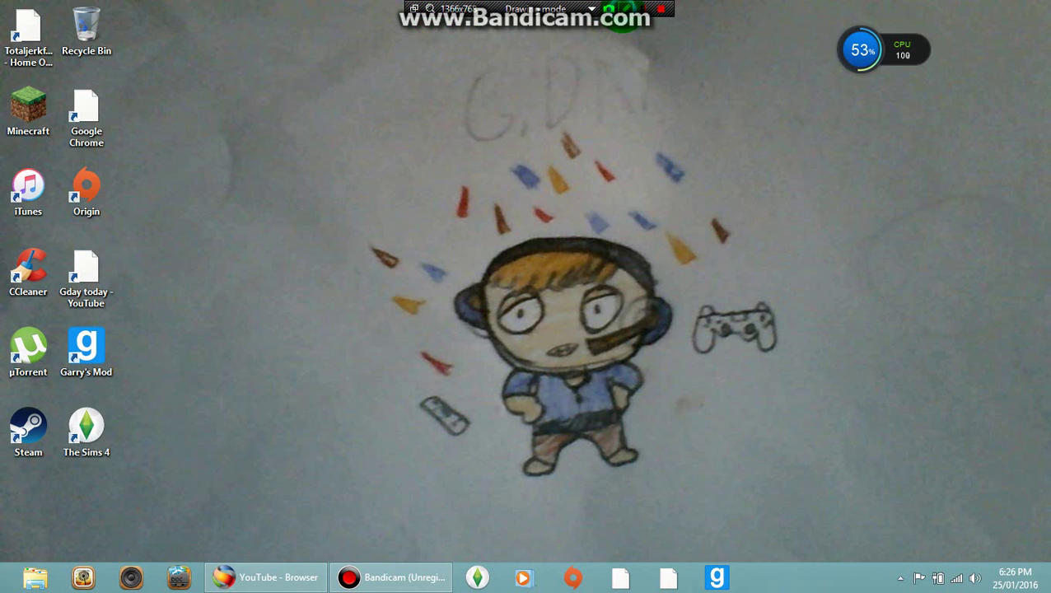
# - Draw green annotations outlining the character's head, body, face and eye, then clear them
pyautogui.click(624, 10)
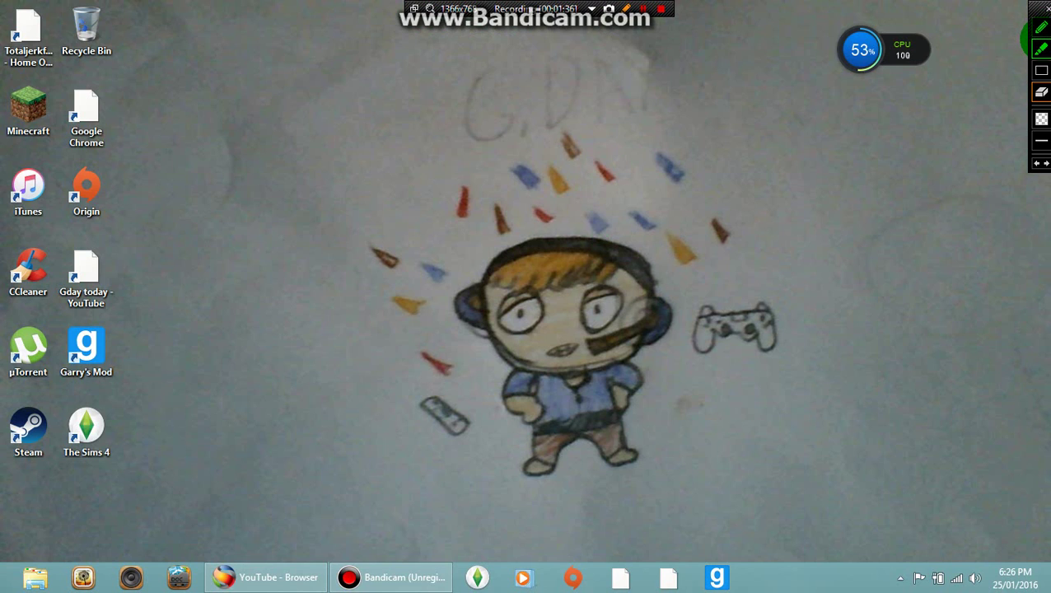
pyautogui.moveTo(645, 246)
pyautogui.mouseDown()
pyautogui.moveTo(511, 223)
pyautogui.moveTo(638, 312)
pyautogui.moveTo(646, 258)
pyautogui.moveTo(628, 243)
pyautogui.mouseUp()
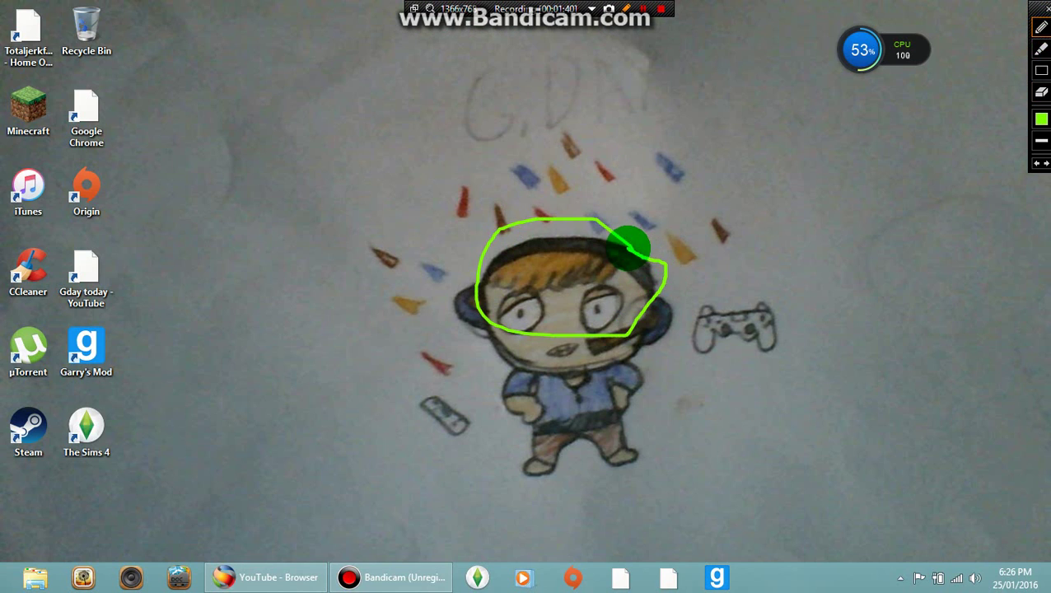
pyautogui.moveTo(512, 334)
pyautogui.mouseDown()
pyautogui.moveTo(486, 351)
pyautogui.moveTo(527, 420)
pyautogui.mouseUp()
pyautogui.moveTo(522, 384)
pyautogui.mouseDown()
pyautogui.moveTo(544, 408)
pyautogui.moveTo(531, 471)
pyautogui.moveTo(495, 488)
pyautogui.moveTo(548, 486)
pyautogui.moveTo(556, 426)
pyautogui.moveTo(629, 492)
pyautogui.moveTo(638, 470)
pyautogui.moveTo(614, 449)
pyautogui.moveTo(606, 395)
pyautogui.moveTo(628, 398)
pyautogui.moveTo(614, 419)
pyautogui.moveTo(638, 403)
pyautogui.moveTo(644, 357)
pyautogui.moveTo(630, 336)
pyautogui.mouseUp()
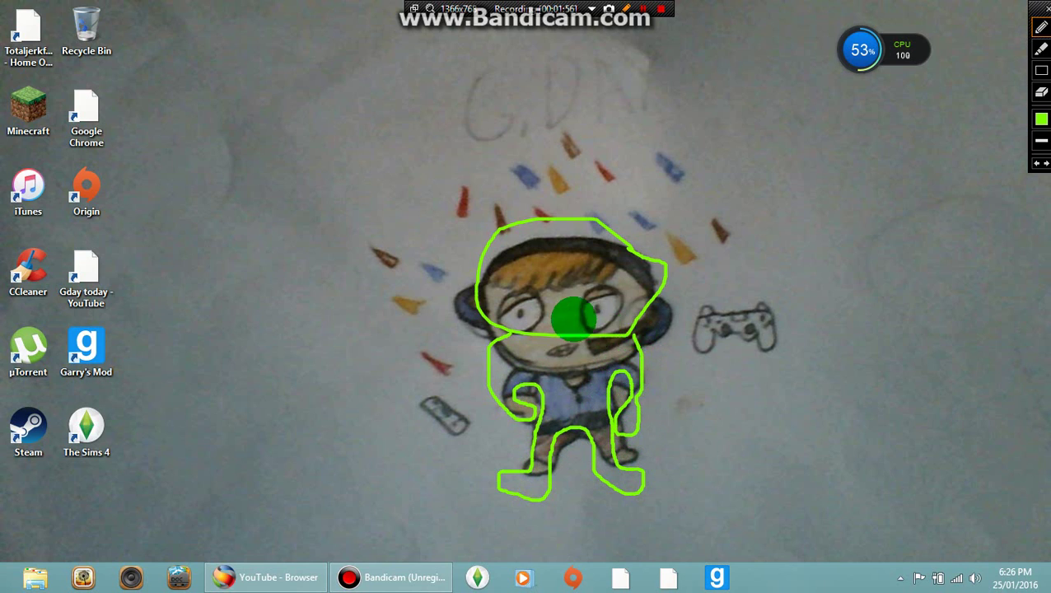
pyautogui.moveTo(546, 313)
pyautogui.mouseDown()
pyautogui.moveTo(574, 309)
pyautogui.moveTo(586, 295)
pyautogui.moveTo(556, 303)
pyautogui.moveTo(539, 253)
pyautogui.moveTo(549, 298)
pyautogui.moveTo(549, 256)
pyautogui.moveTo(577, 278)
pyautogui.moveTo(619, 270)
pyautogui.moveTo(599, 245)
pyautogui.mouseUp()
pyautogui.moveTo(540, 270); pyautogui.dragTo(539, 279)
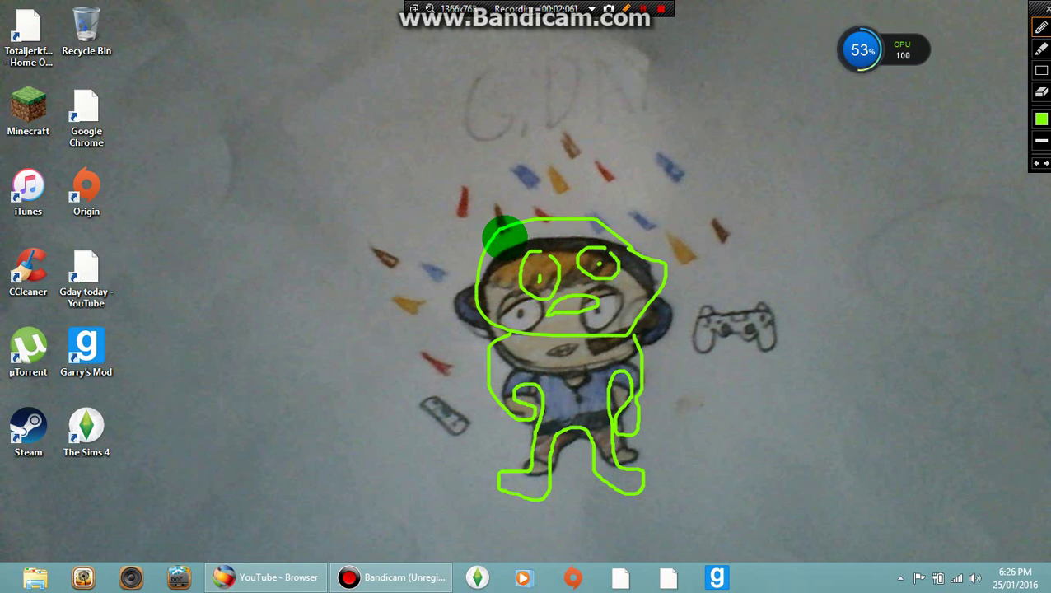
pyautogui.moveTo(499, 232); pyautogui.dragTo(516, 227)
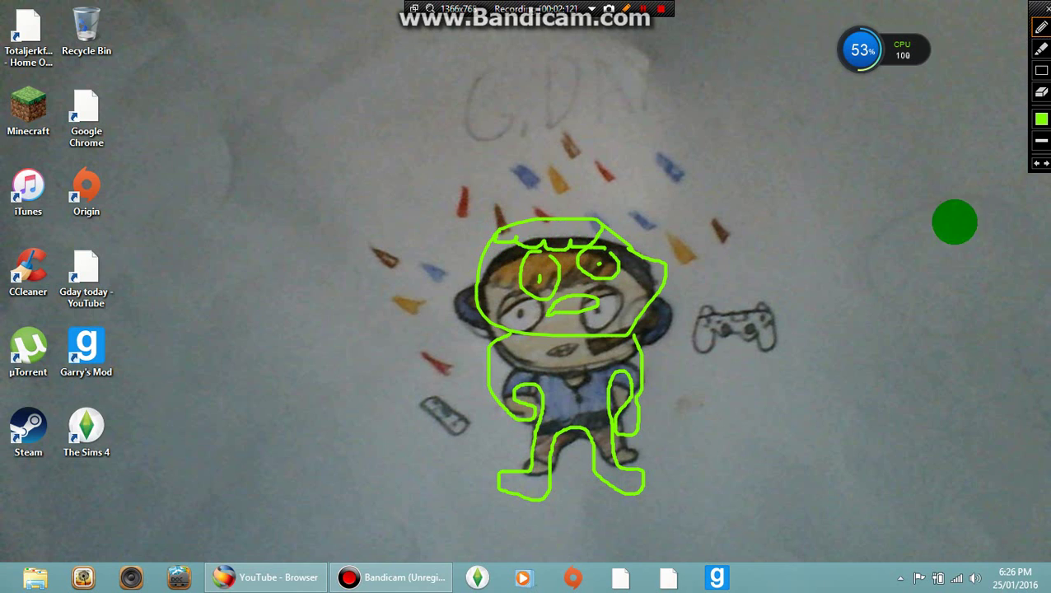
pyautogui.click(627, 10)
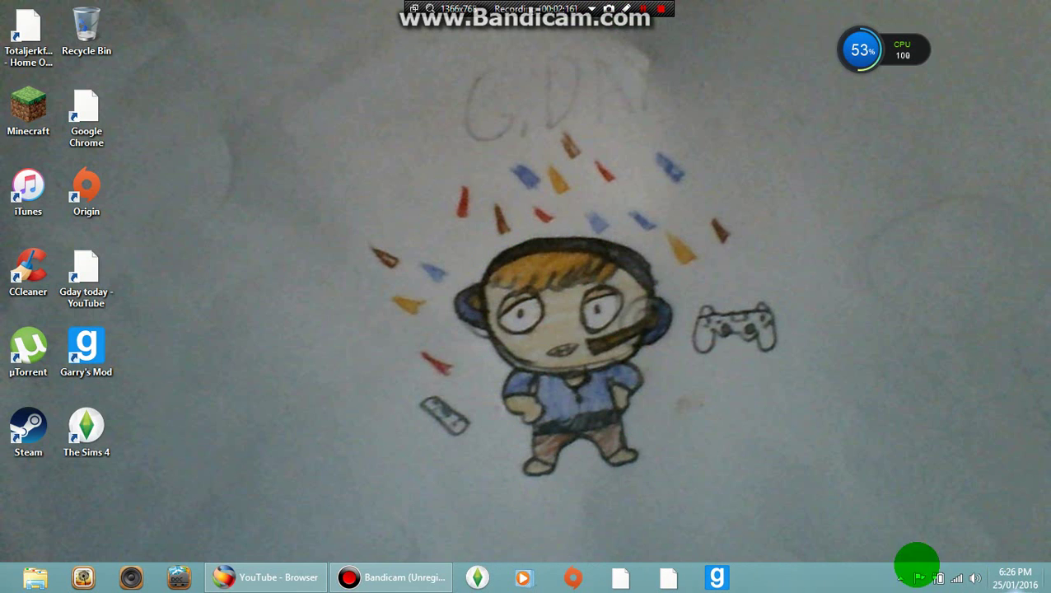
# - Bring up the Bandicam main window and show its Video recording settings page
pyautogui.click(899, 579)
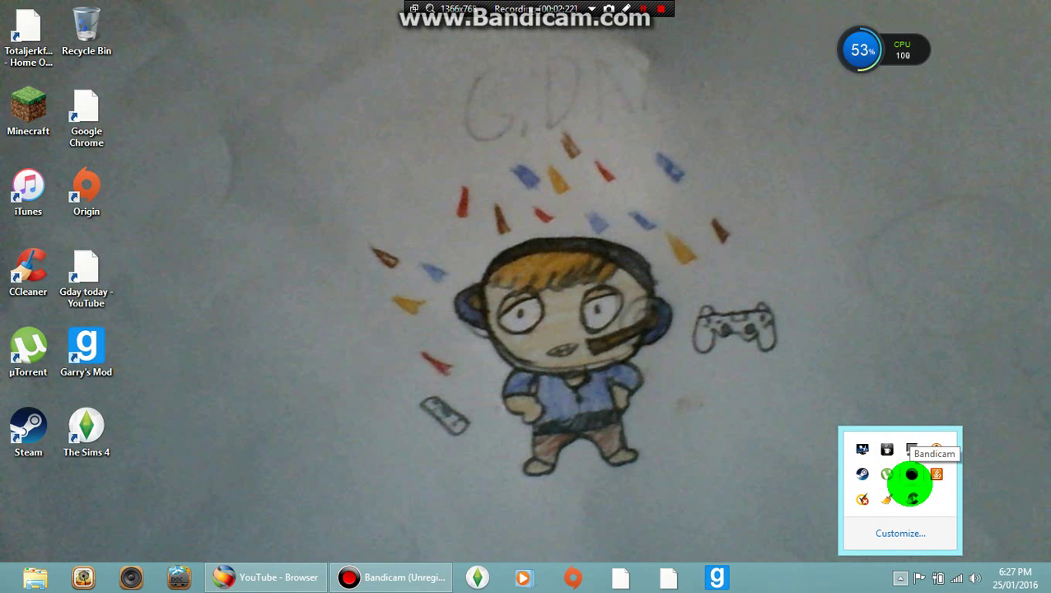
pyautogui.click(896, 578)
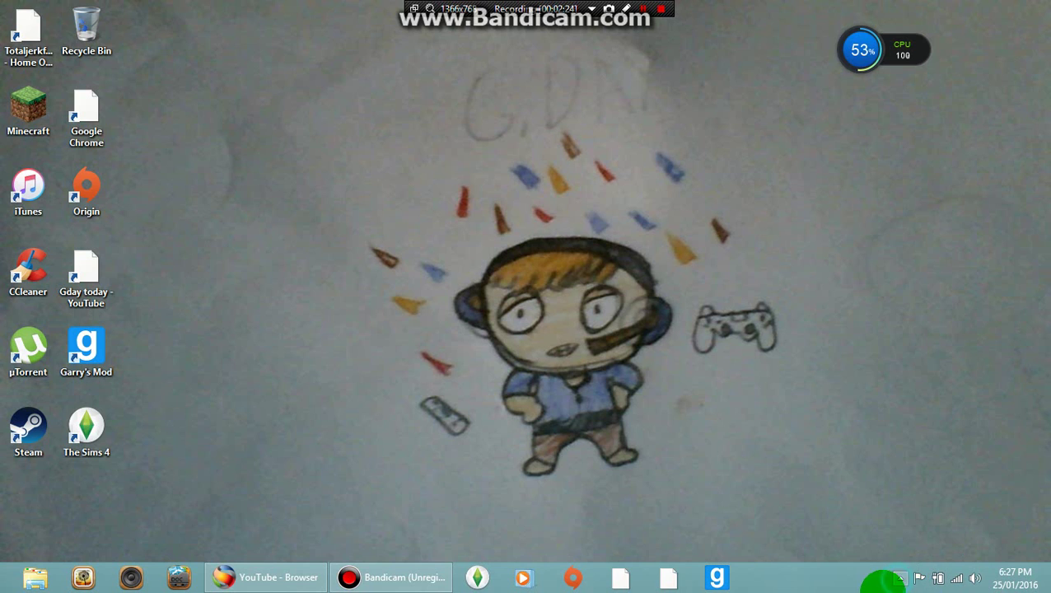
pyautogui.click(362, 577)
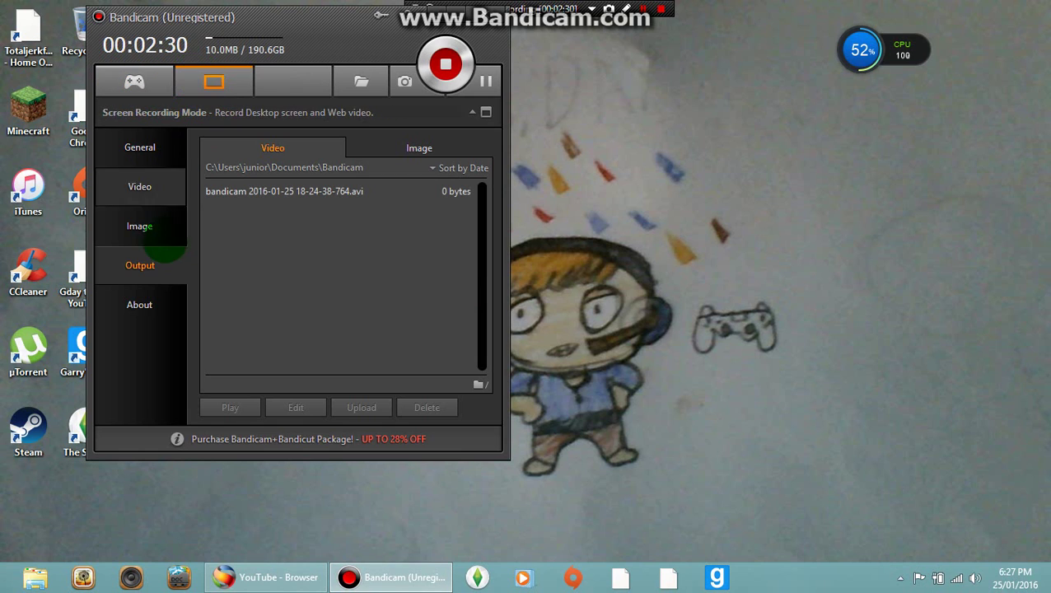
pyautogui.click(146, 186)
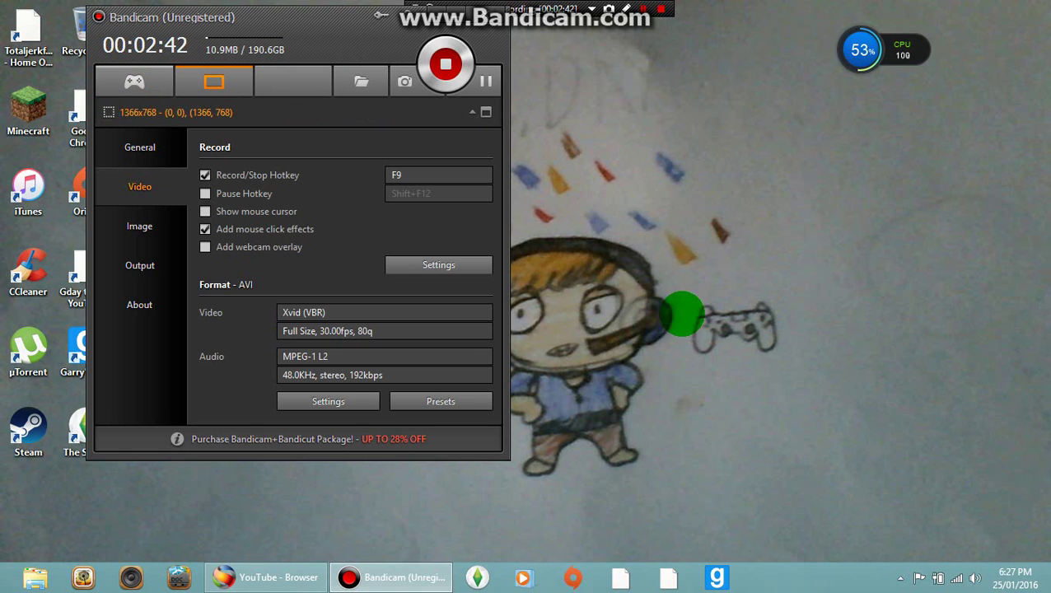
# - Open the Record Settings dialog, switch to the Effects tab, then close and reopen it
pyautogui.click(433, 263)
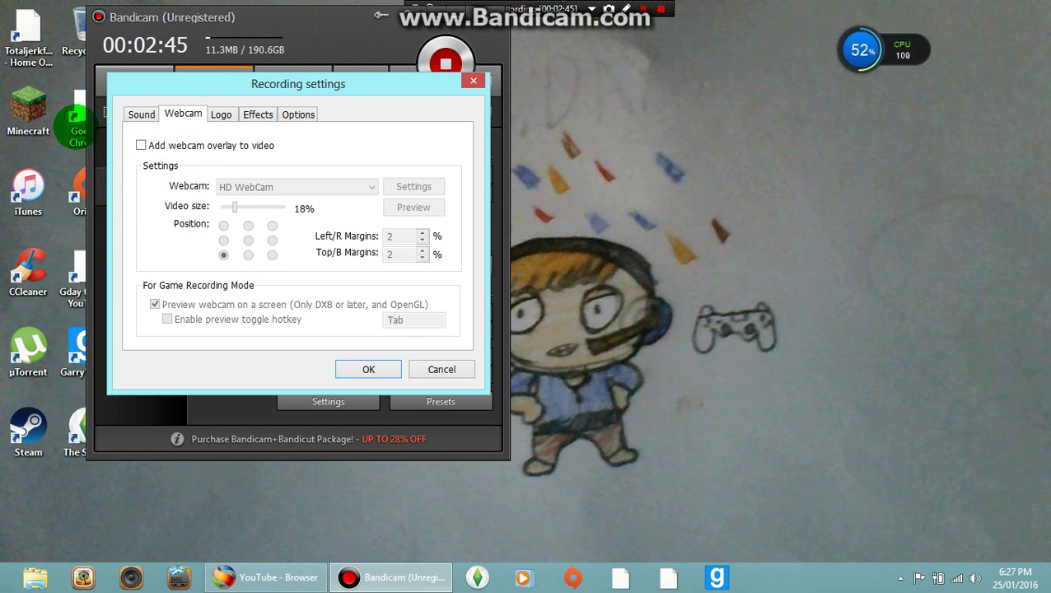
pyautogui.click(144, 115)
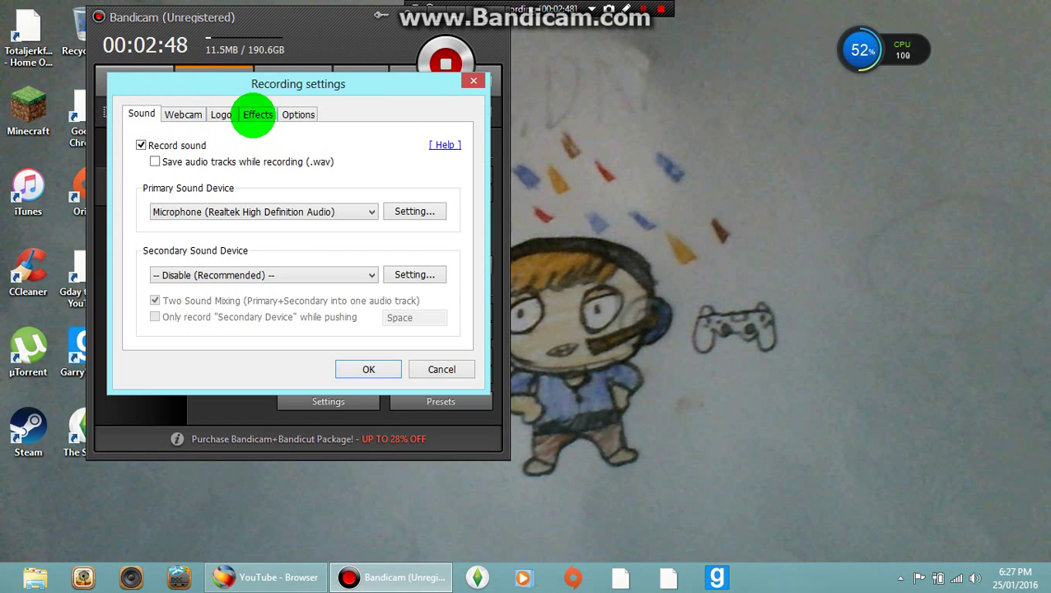
pyautogui.click(255, 115)
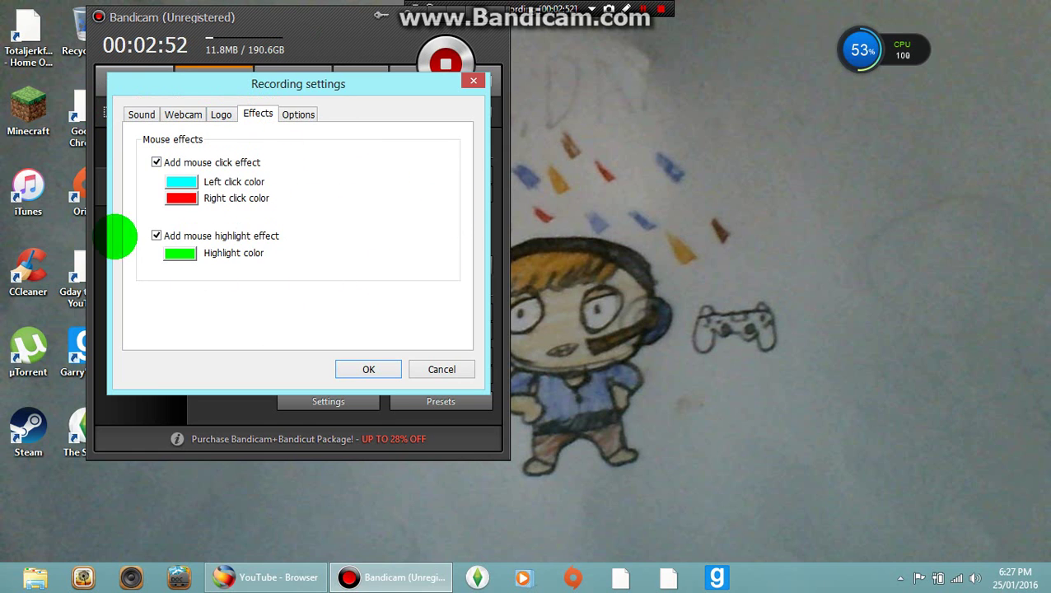
pyautogui.click(380, 367)
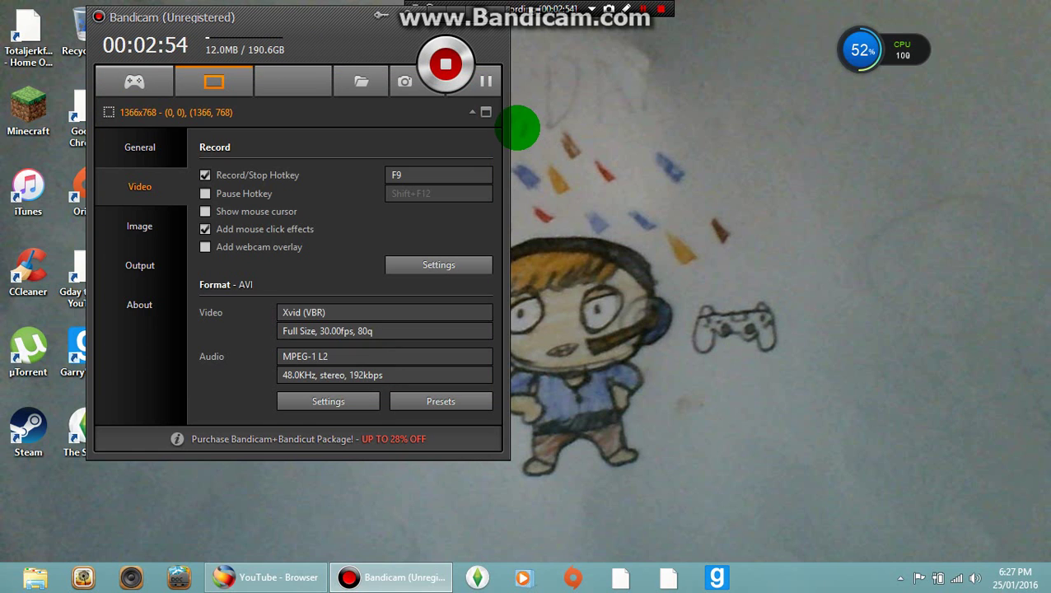
pyautogui.click(438, 264)
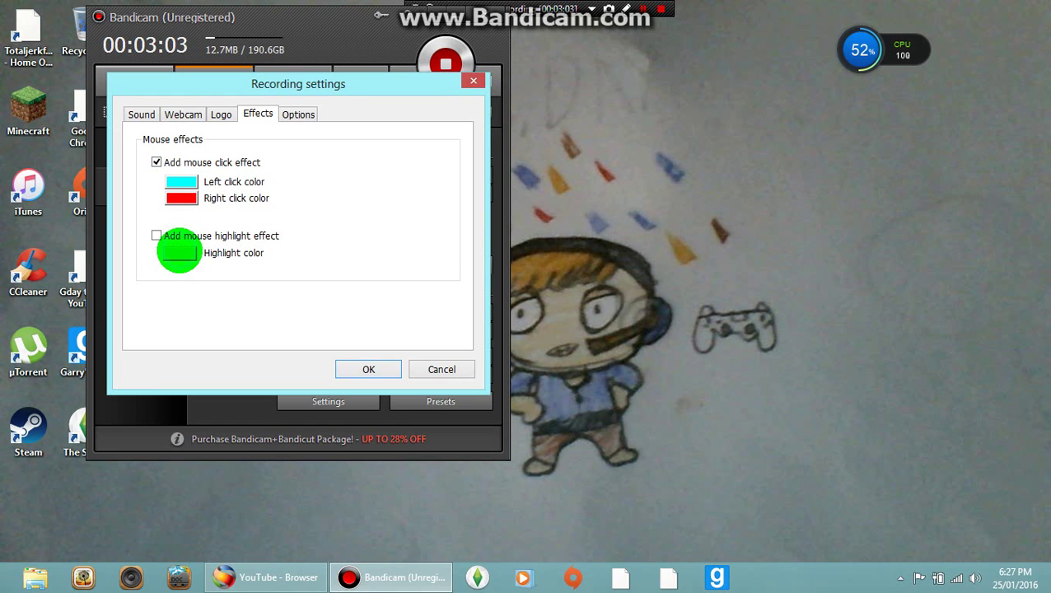
# - Re-enable the mouse highlight effect and set the highlight colour to orange
pyautogui.click(156, 237)
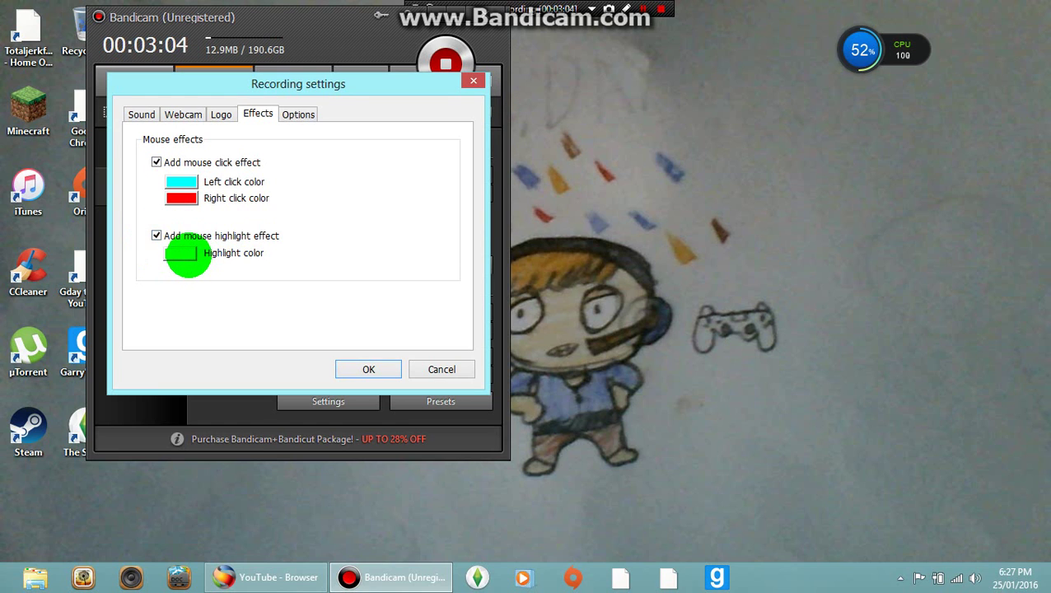
pyautogui.click(183, 253)
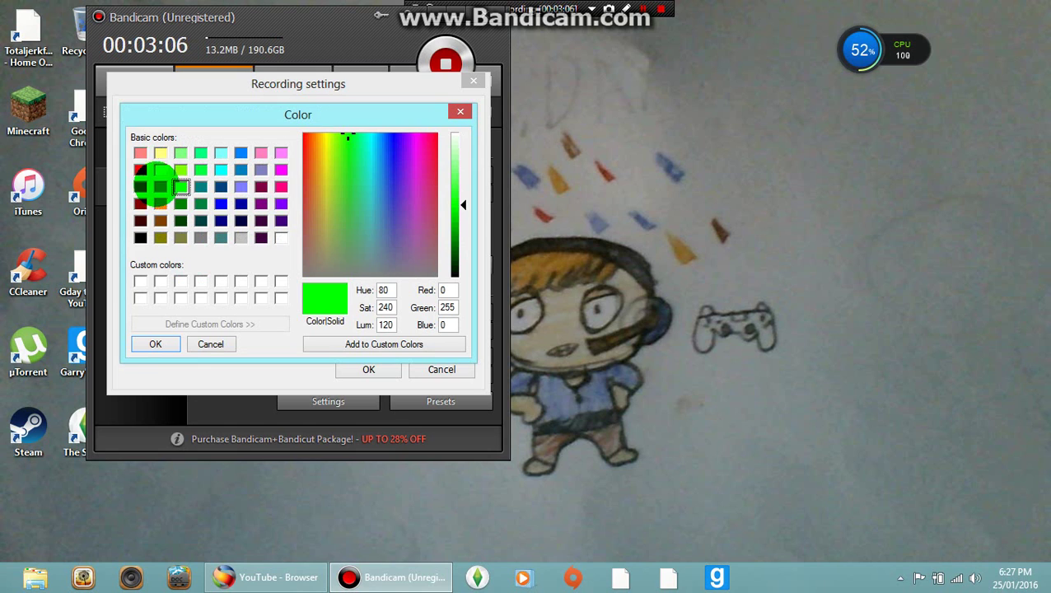
pyautogui.click(160, 188)
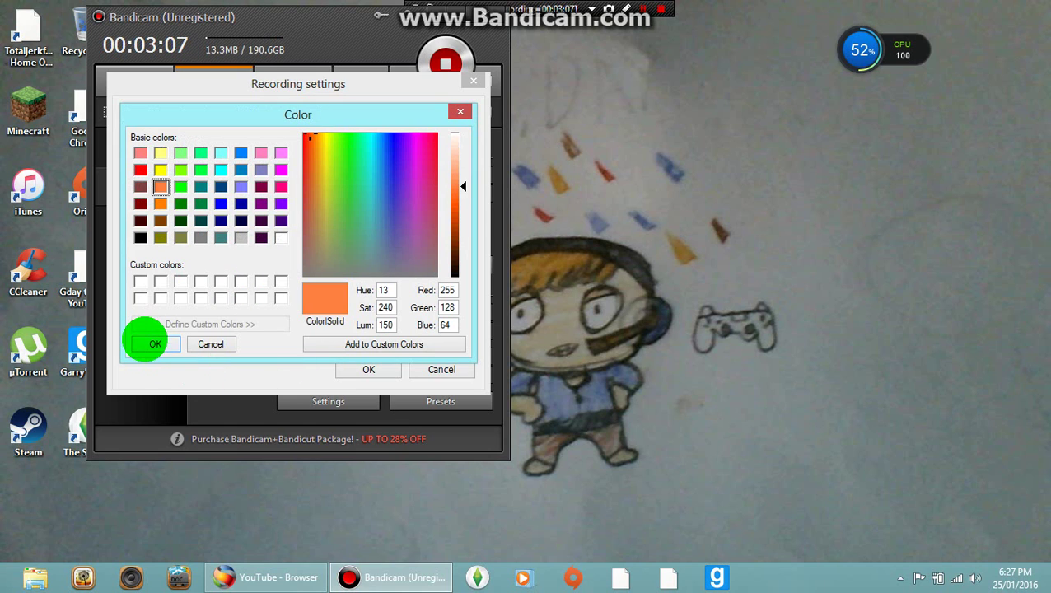
pyautogui.click(151, 344)
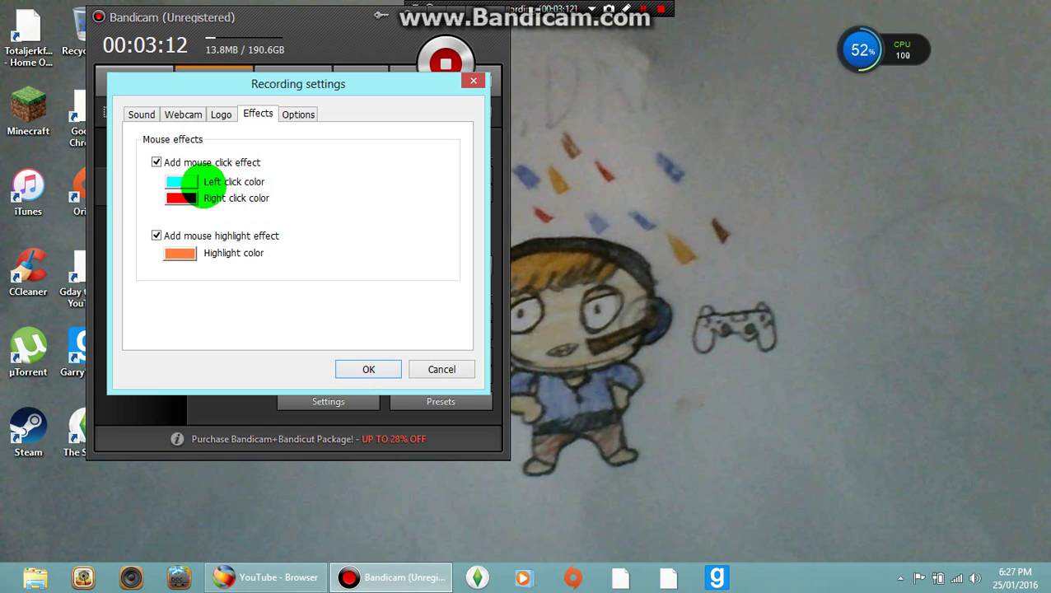
# - Set the left-click colour to bright green and save the recording settings
pyautogui.click(181, 181)
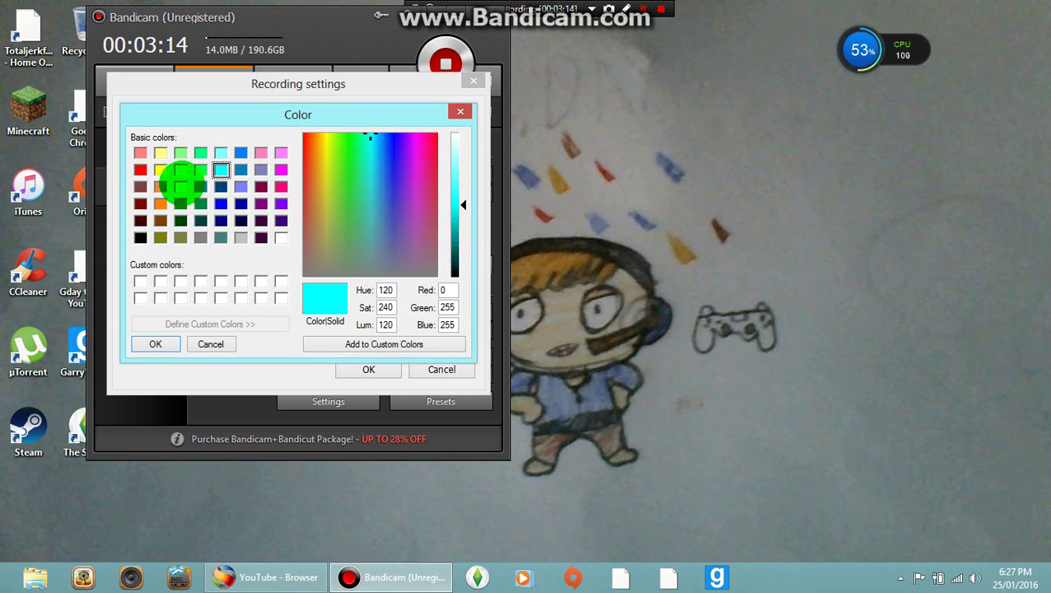
pyautogui.click(180, 187)
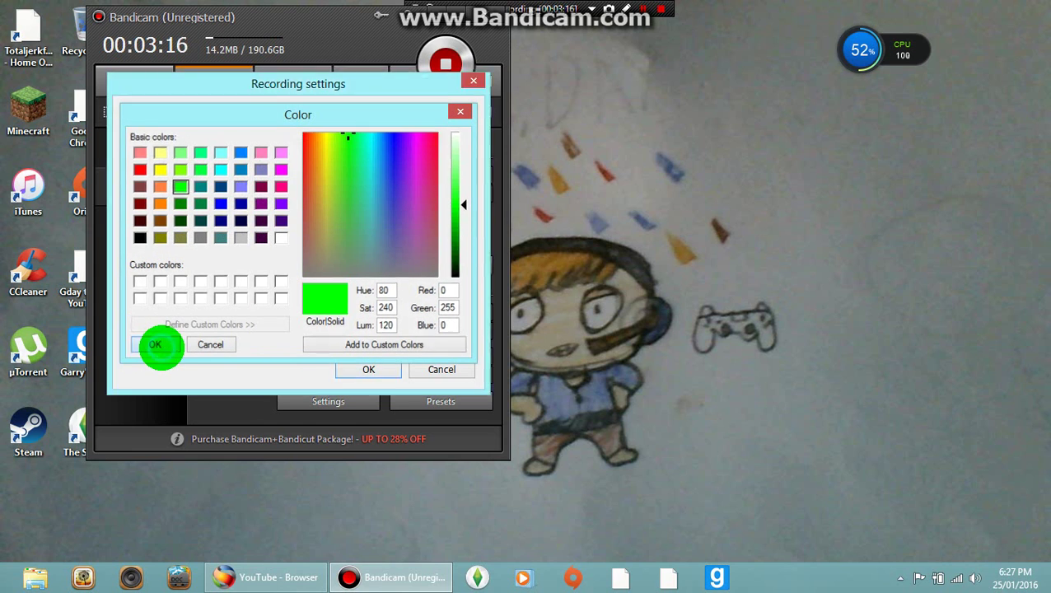
pyautogui.click(155, 344)
pyautogui.click(370, 369)
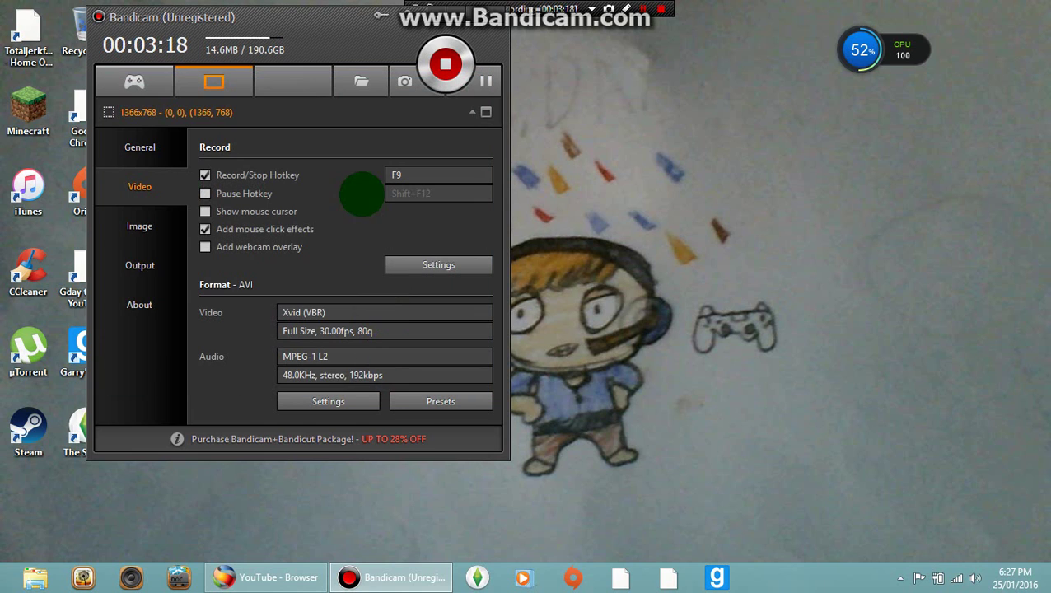